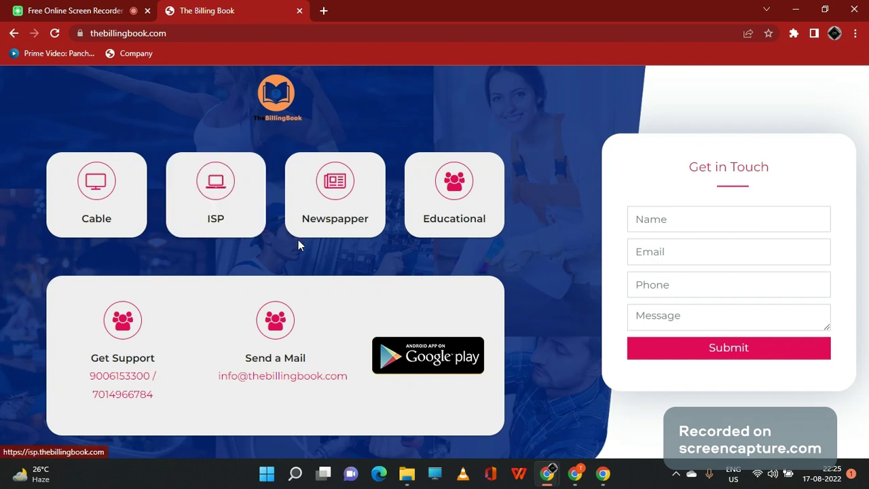
# Step: Open the Cable billing portal and sign in with the prefilled account credentials
pyautogui.click(105, 212)
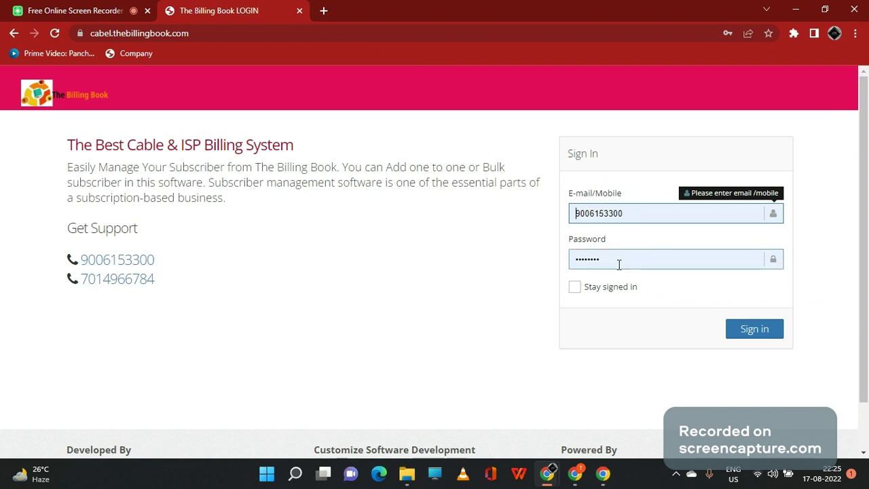
pyautogui.click(752, 334)
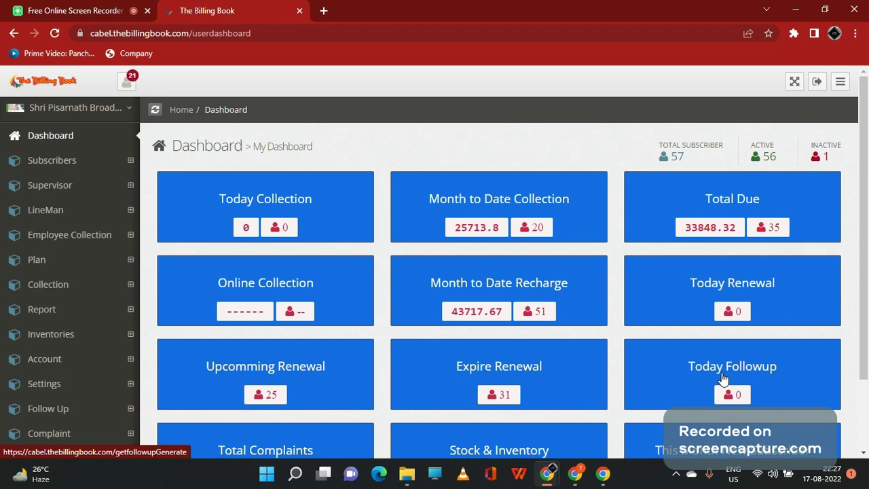
# Step: Look over the dashboard cards, and open the Area List among the masters
pyautogui.scroll(-1, 706, 378)
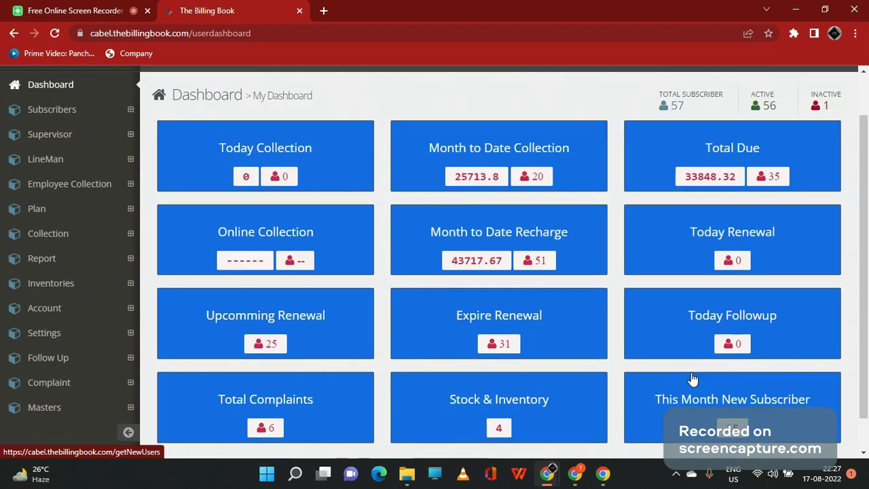
pyautogui.scroll(-1, 248, 374)
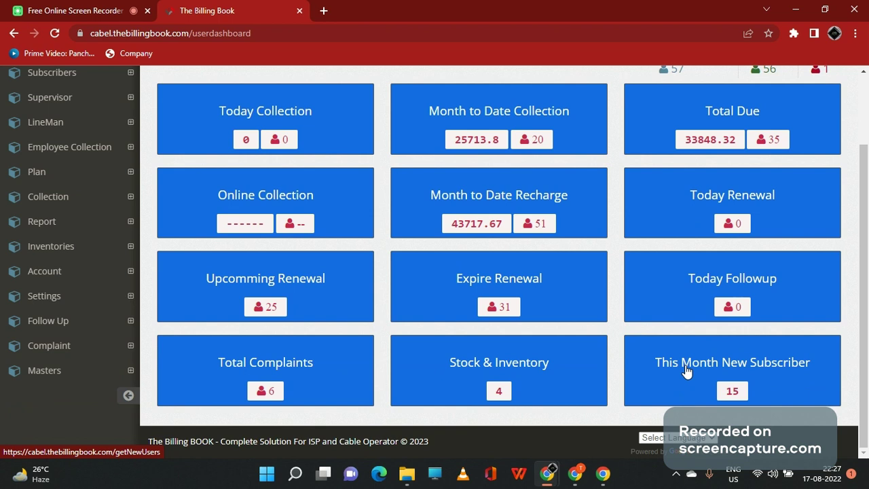
pyautogui.click(86, 374)
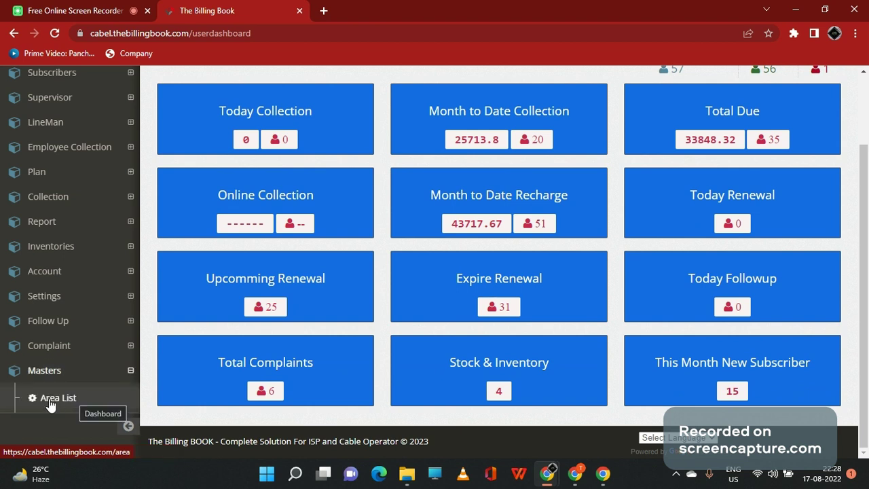
pyautogui.click(60, 404)
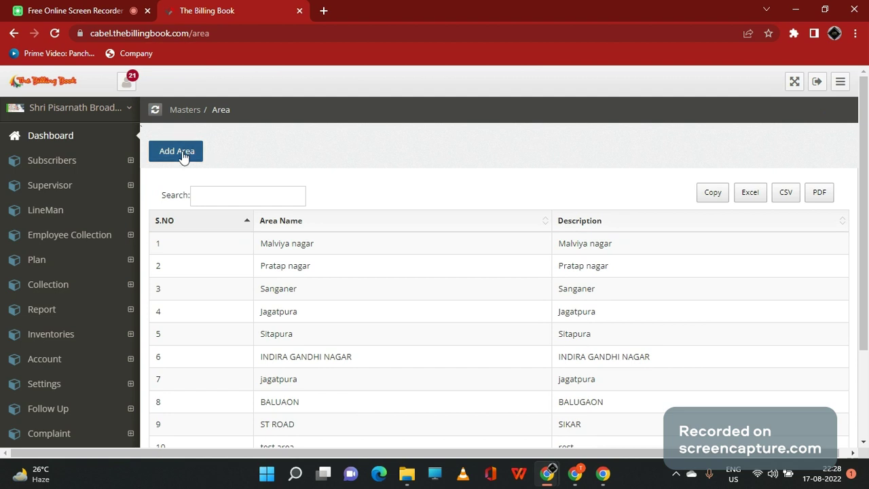
# Step: Add a new area with "bommanahalli" as both its name and its description
pyautogui.click(182, 156)
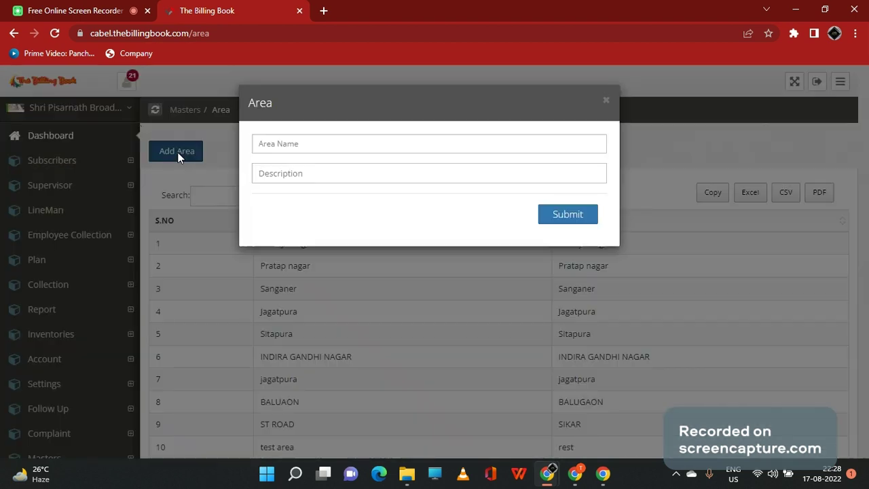
pyautogui.click(337, 145)
pyautogui.write('bo')
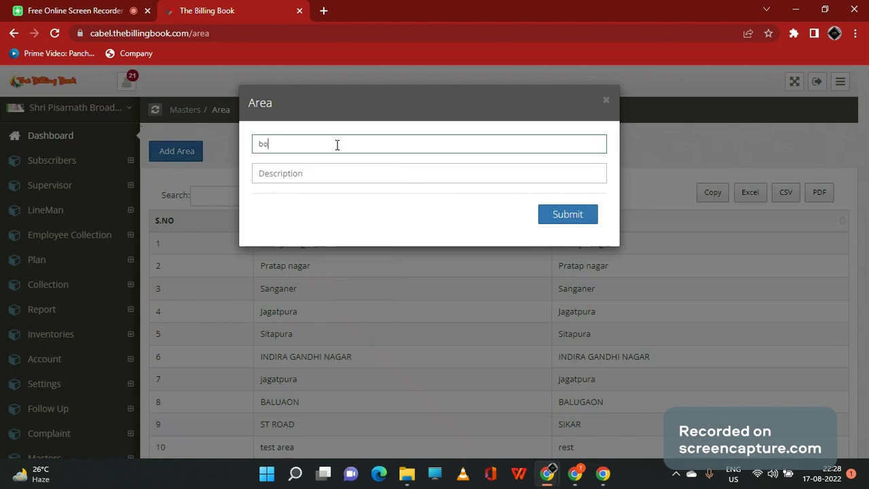
pyautogui.write('mmanahal')
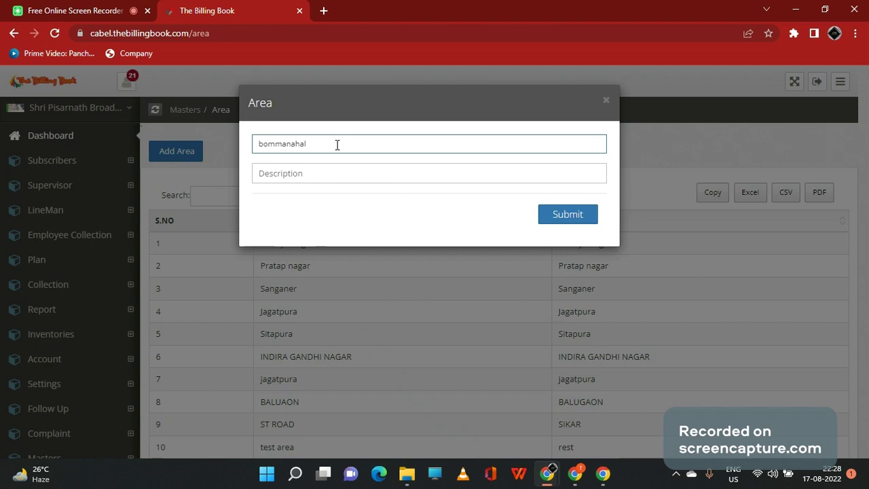
pyautogui.write('li')
pyautogui.click(338, 173)
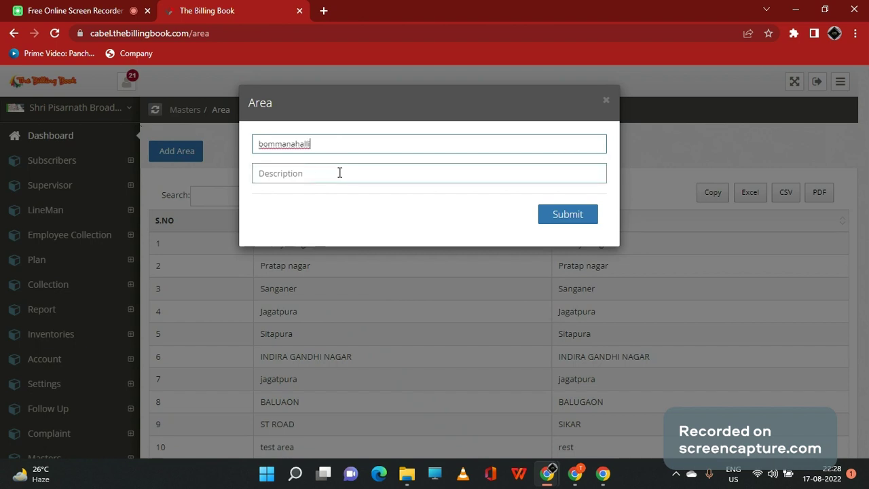
pyautogui.write('bomm')
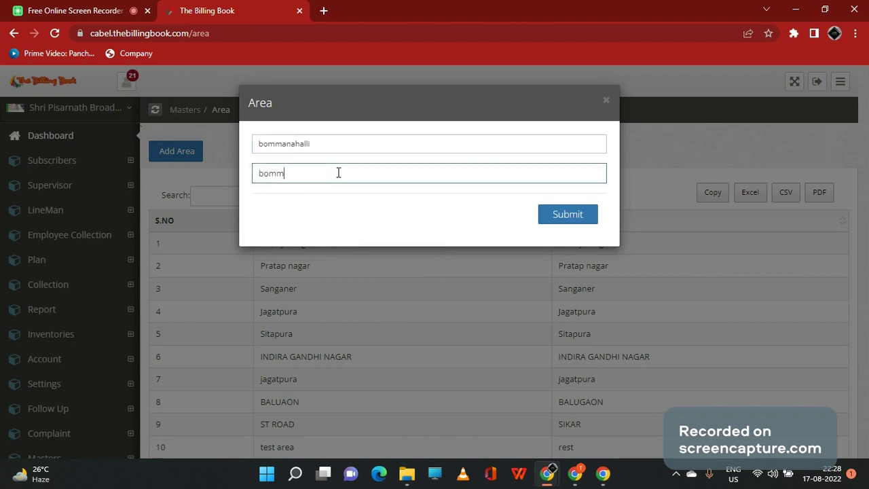
pyautogui.write('anahalli')
pyautogui.click(547, 219)
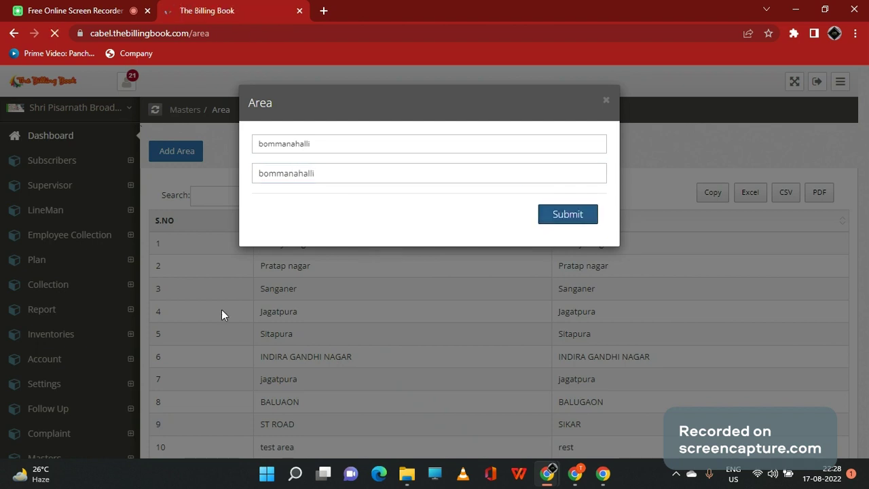
# Step: Check the entry for the newly added area on the second page of the area list
pyautogui.scroll(-2, 255, 370)
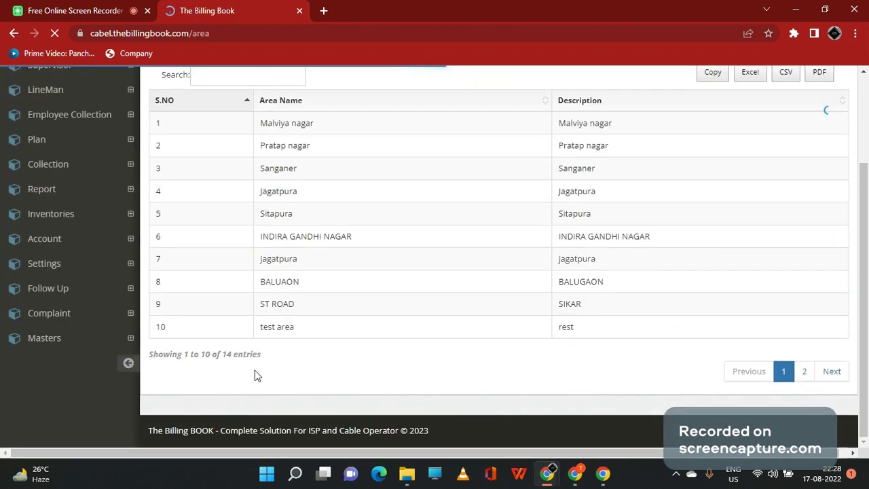
pyautogui.scroll(1, 275, 337)
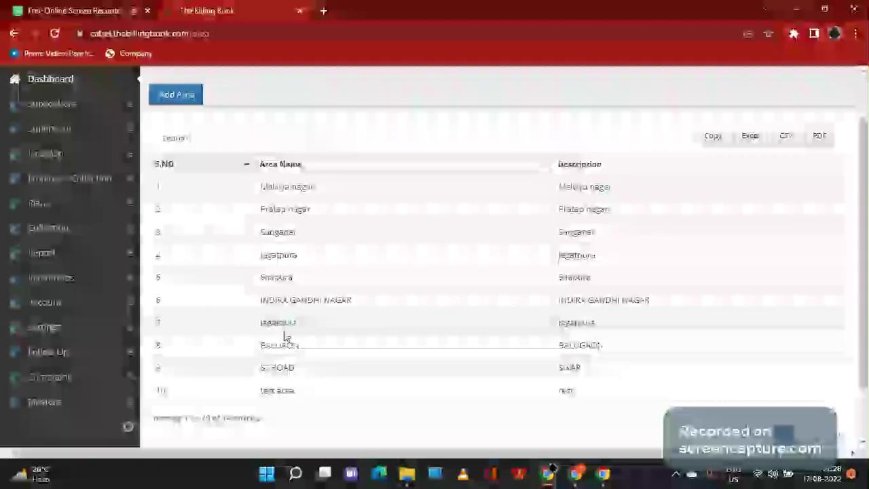
pyautogui.scroll(-1, 285, 337)
pyautogui.scroll(2, 312, 345)
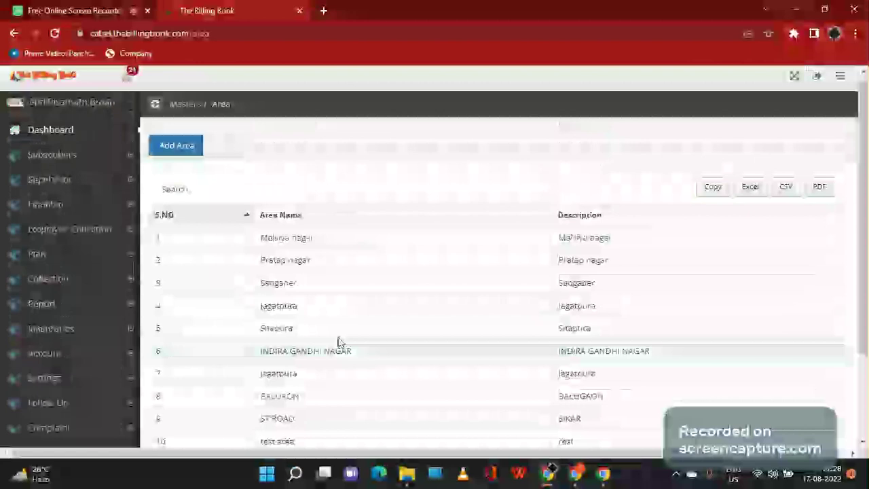
pyautogui.scroll(-2, 339, 342)
pyautogui.click(805, 371)
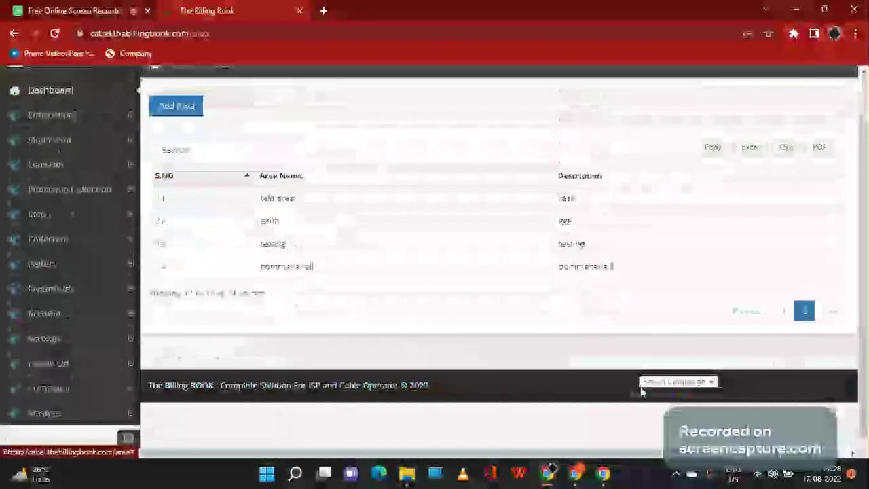
pyautogui.moveTo(261, 266); pyautogui.dragTo(637, 279)
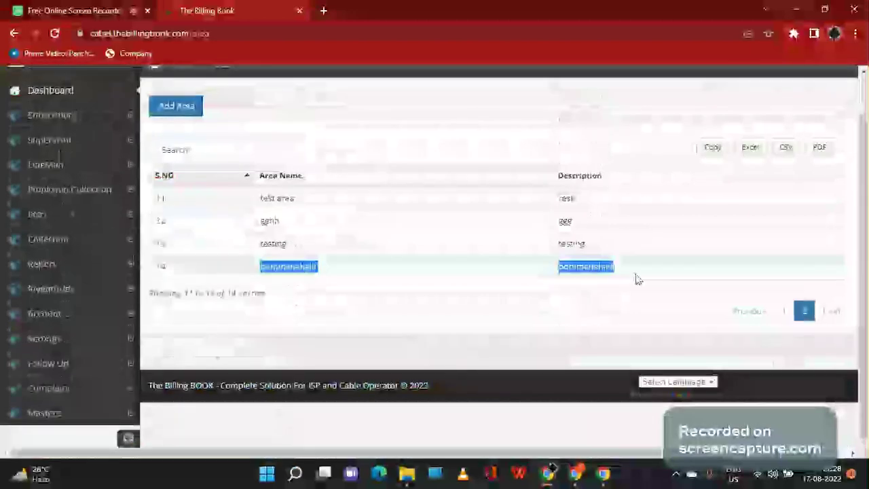
pyautogui.click(303, 326)
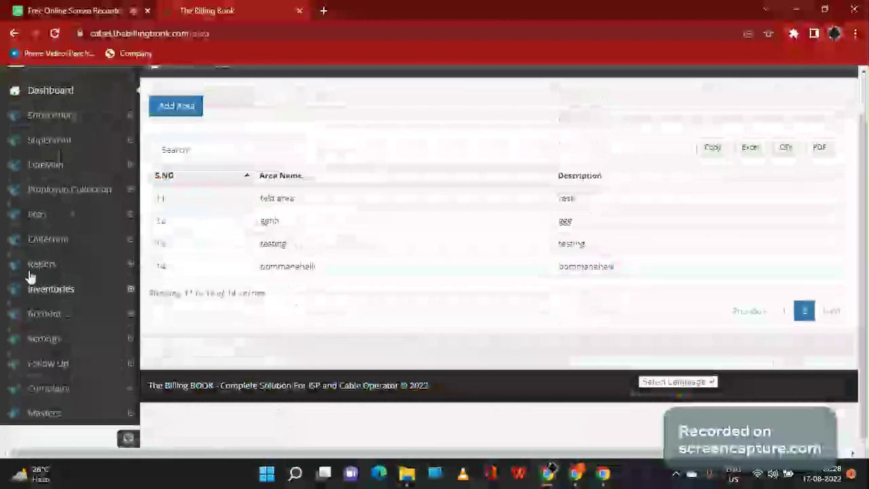
# Step: Open the form for adding a plan and examine its fields and the available plan types
pyautogui.click(39, 225)
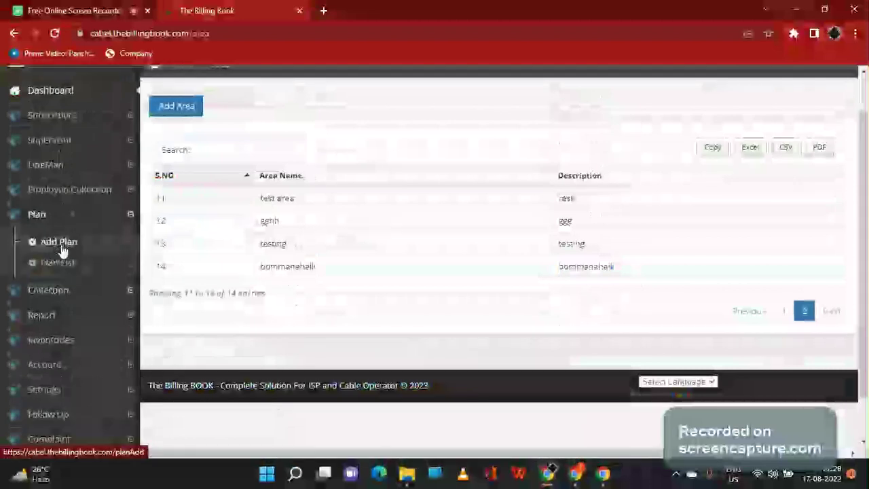
pyautogui.click(60, 244)
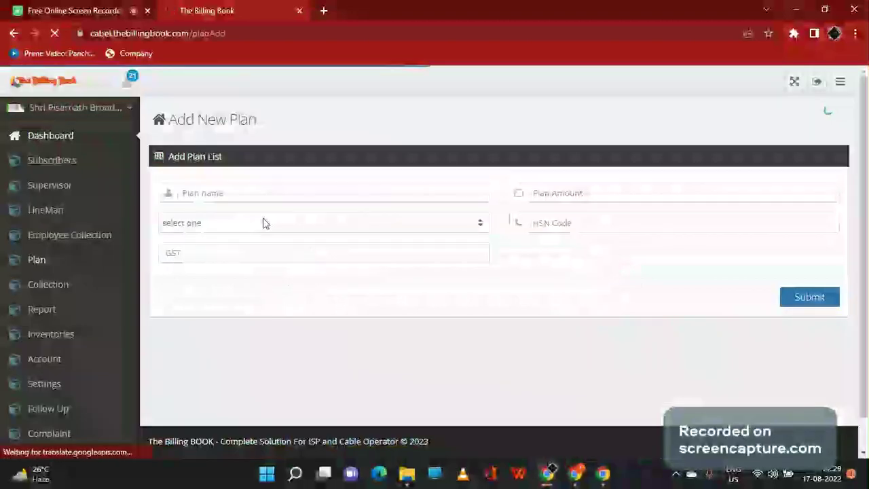
pyautogui.click(275, 194)
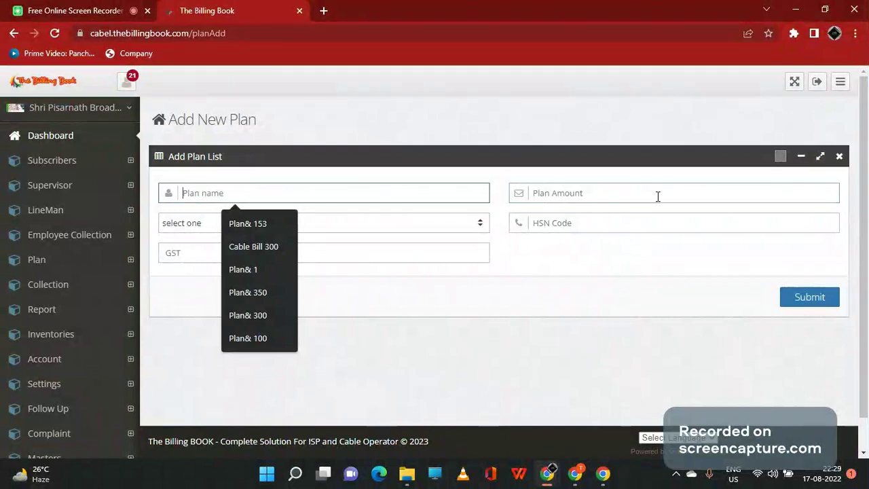
pyautogui.click(463, 229)
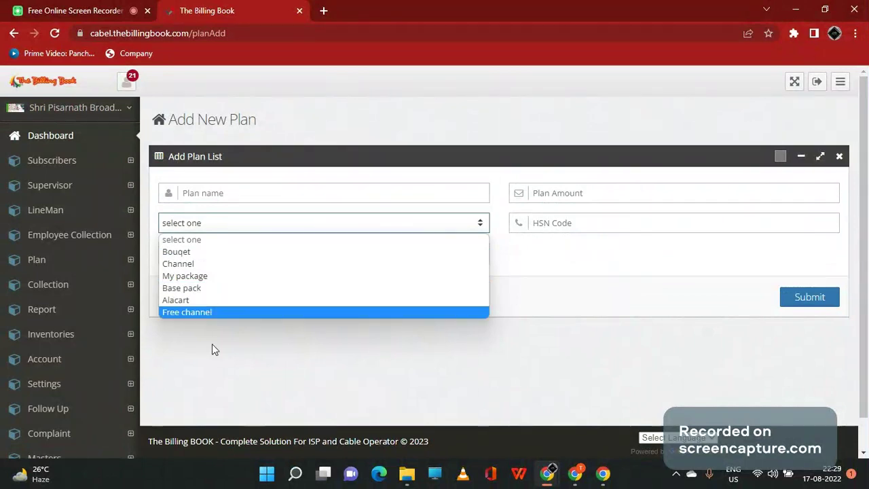
pyautogui.click(569, 309)
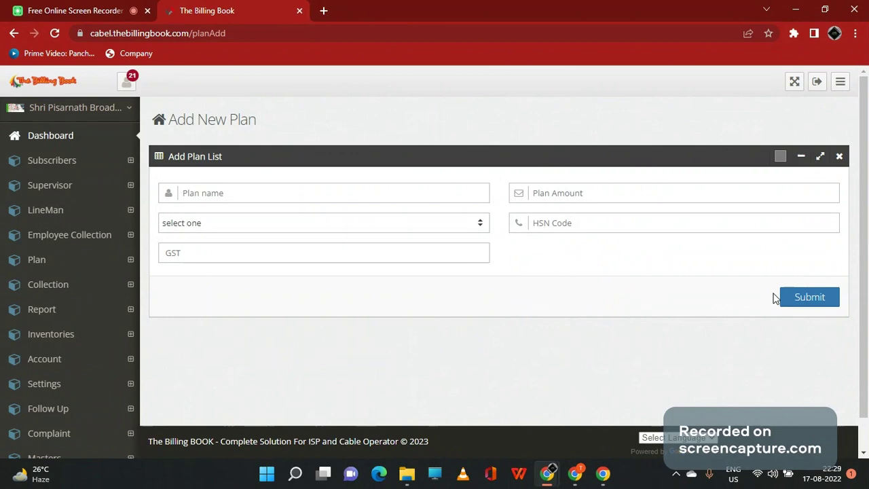
pyautogui.click(814, 309)
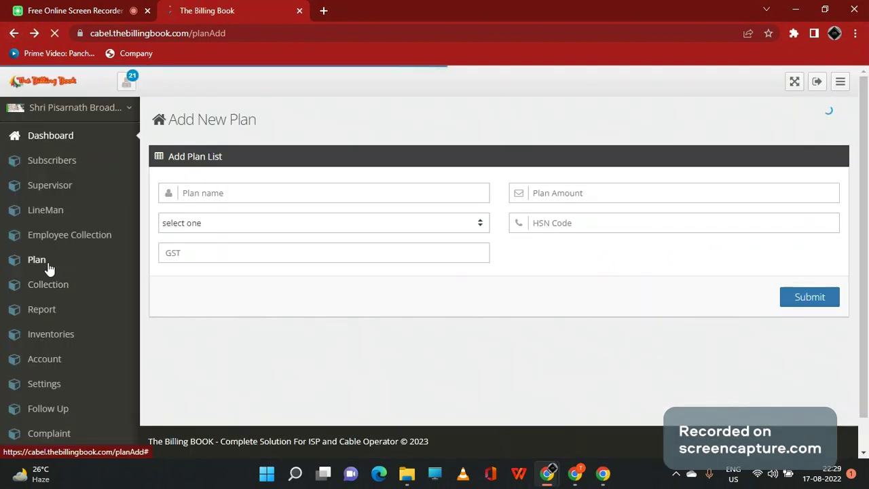
# Step: Open the list of existing plans to view their prices and types
pyautogui.click(49, 268)
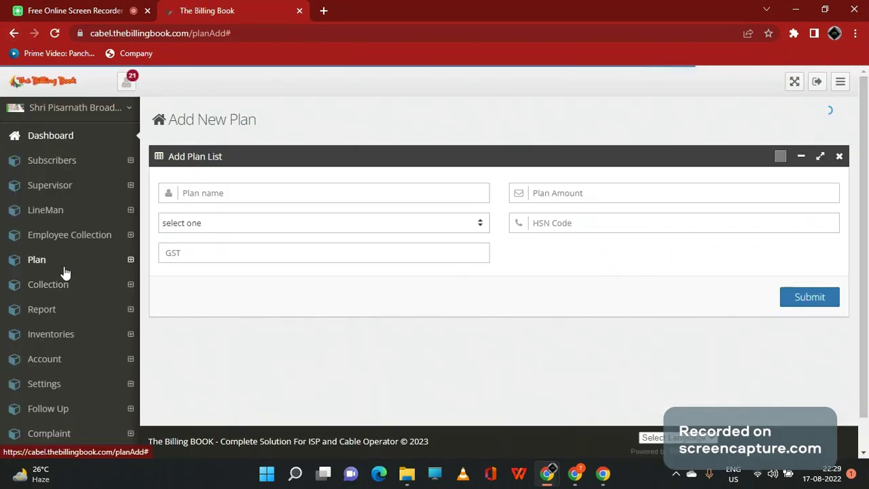
pyautogui.click(64, 268)
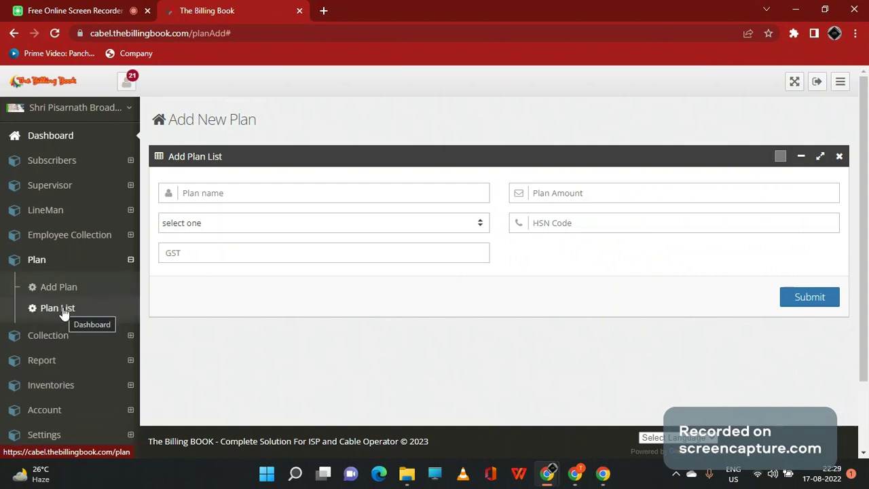
pyautogui.click(63, 310)
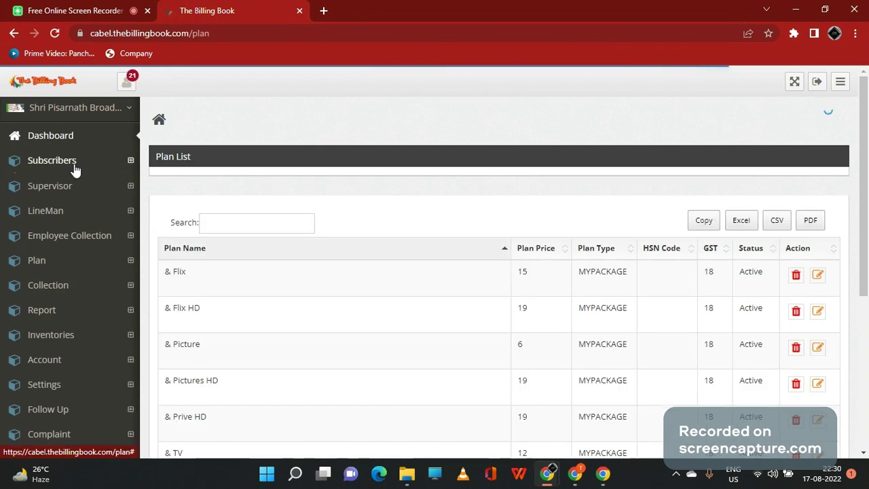
# Step: Open the form for adding a subscriber and go to its Hardware Detail section
pyautogui.click(75, 169)
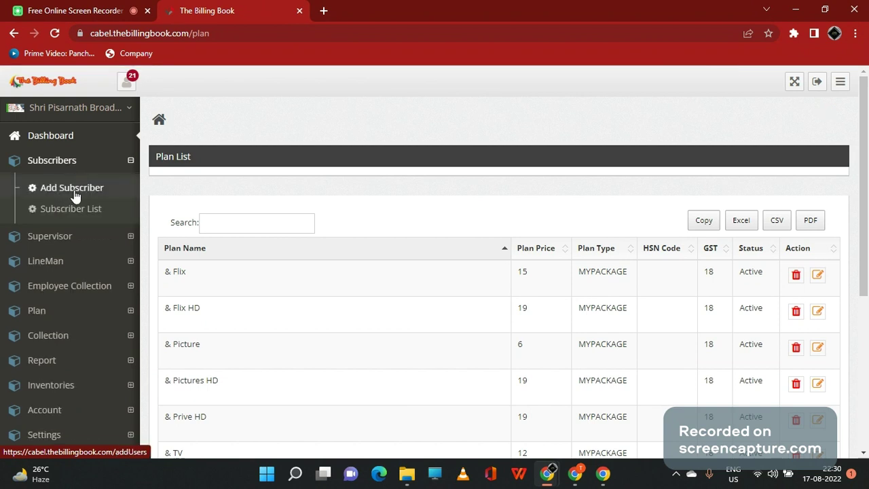
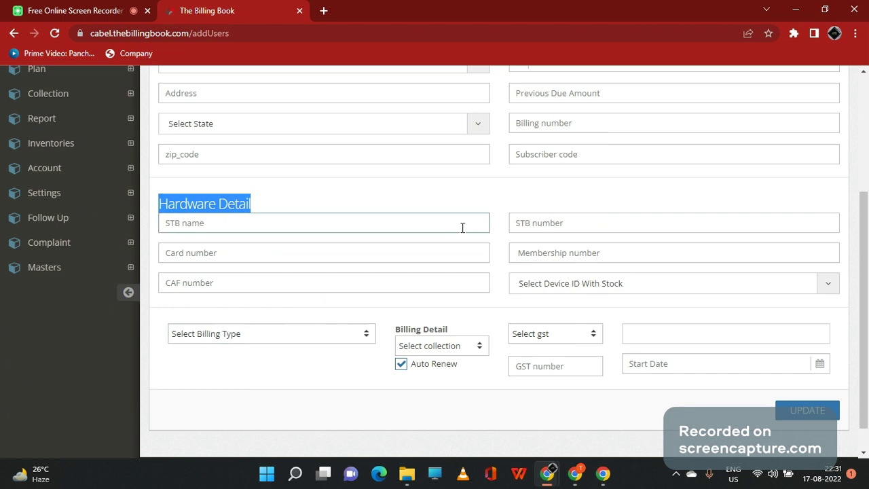
pyautogui.click(298, 223)
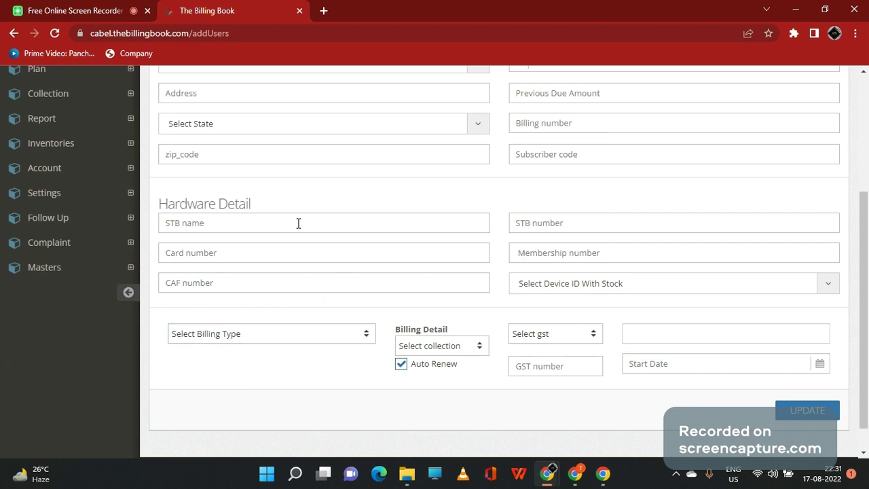
# Step: Set the subscriber's billing type to Month Wise with a 1 Month frequency, and the collection to Prepaid
pyautogui.click(230, 342)
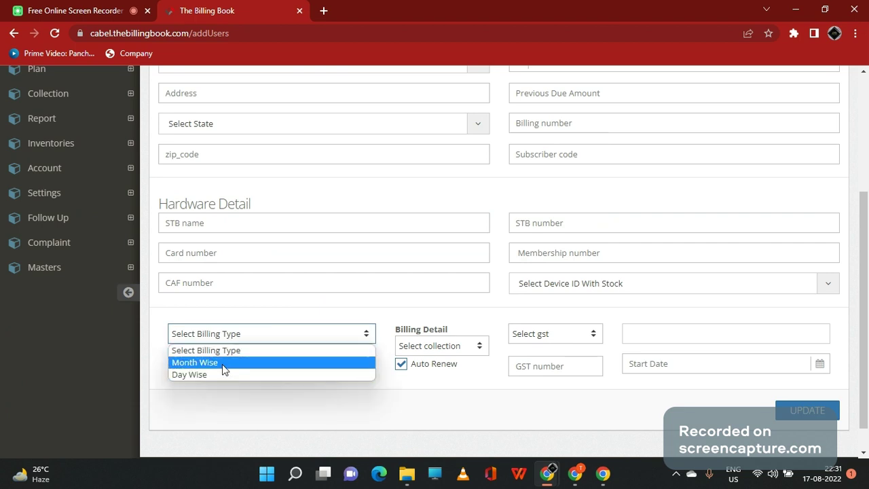
pyautogui.click(223, 363)
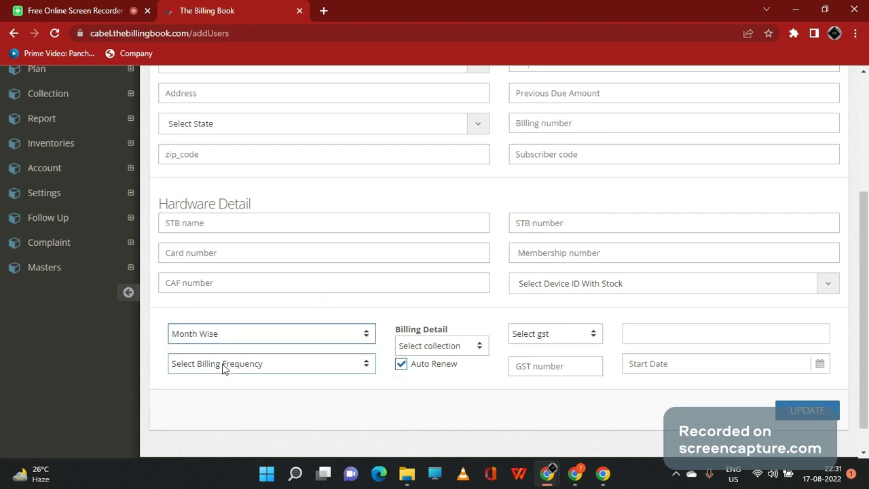
pyautogui.click(222, 365)
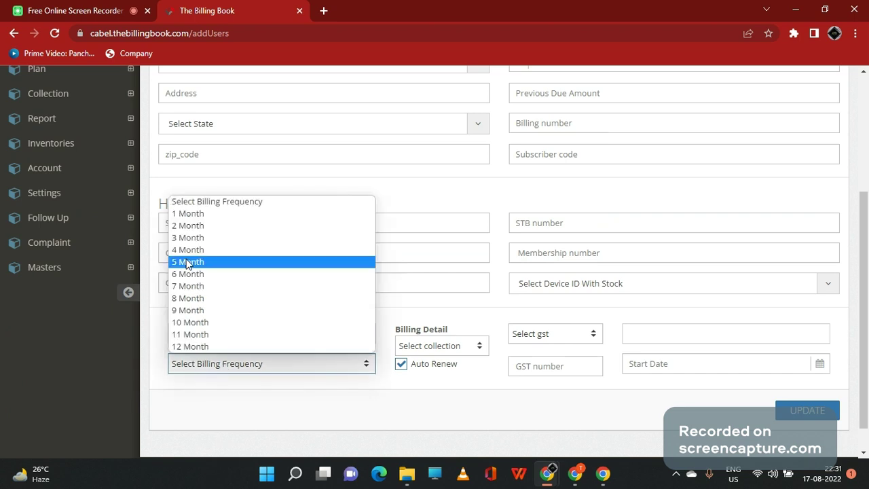
pyautogui.click(202, 215)
pyautogui.click(437, 346)
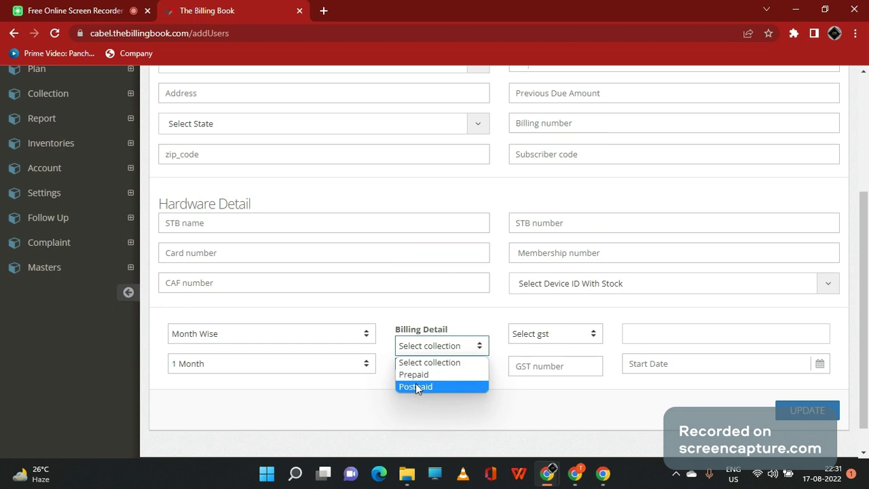
pyautogui.click(404, 375)
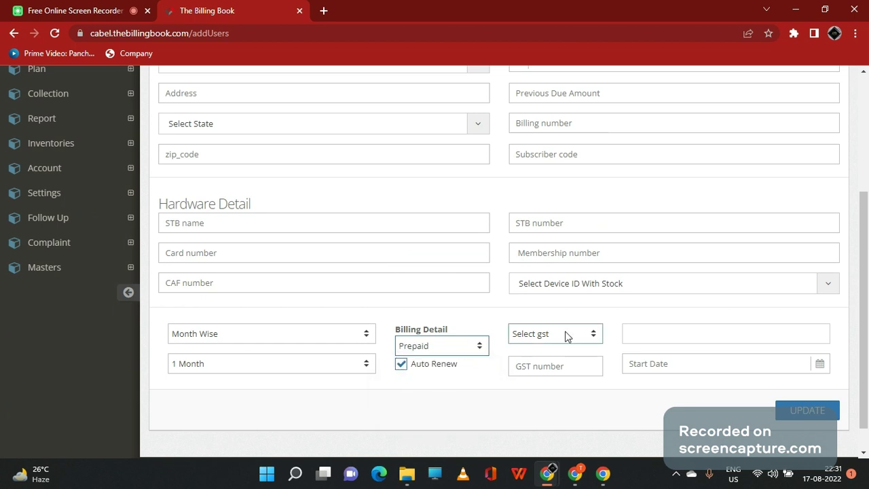
# Step: Turn Auto Renew off and on again, and set the subscriber's GST option to exclude
pyautogui.click(402, 366)
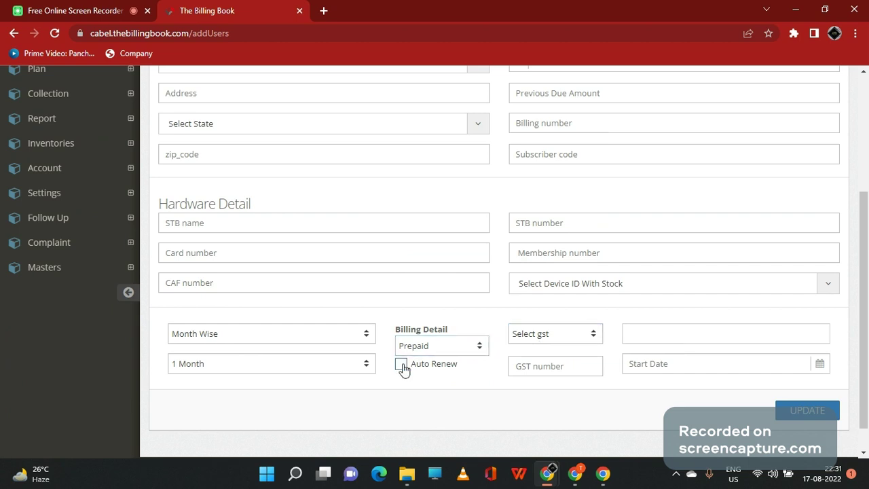
pyautogui.click(401, 365)
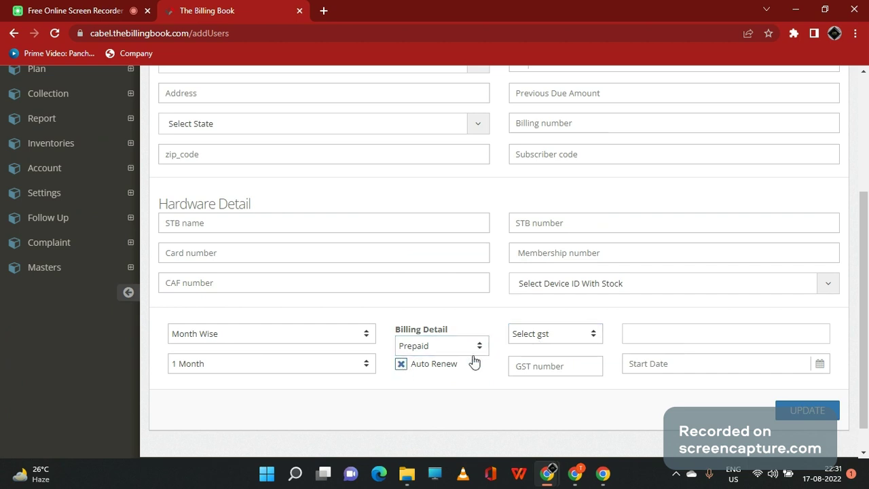
pyautogui.click(535, 336)
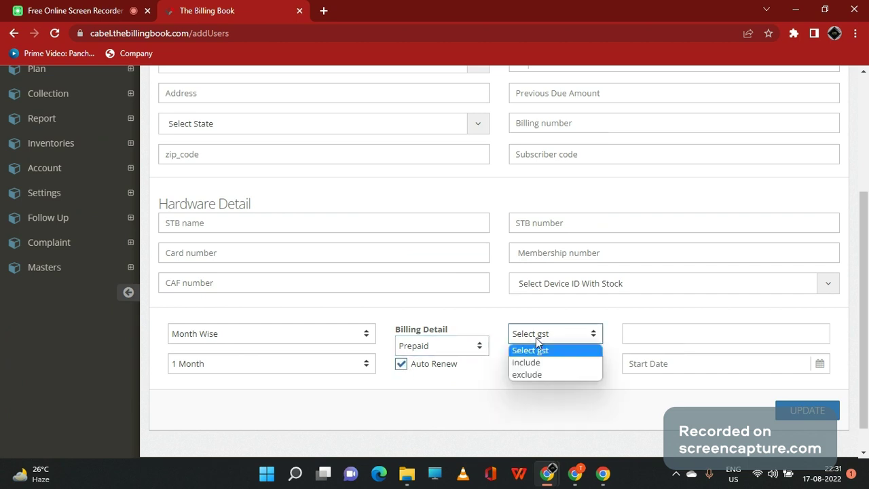
pyautogui.click(529, 375)
# Step: Set the subscriber's billing start date to 2022-08-01 and close the calendar
pyautogui.click(659, 366)
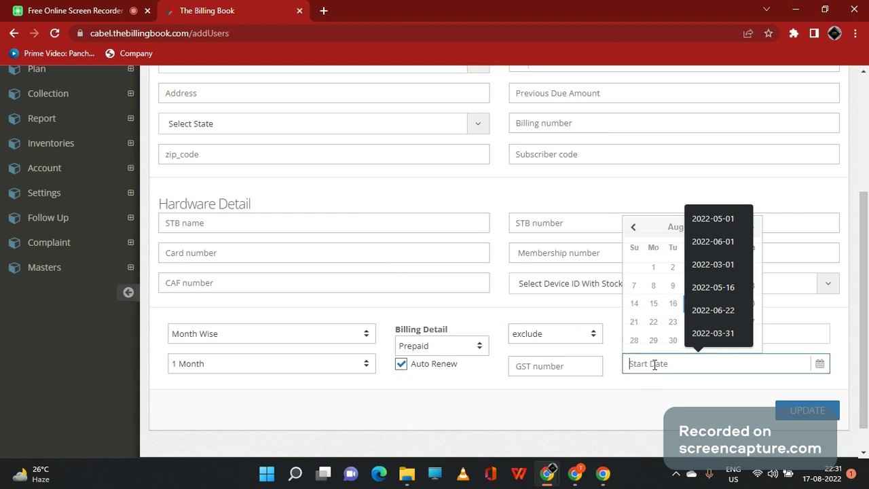
pyautogui.click(652, 326)
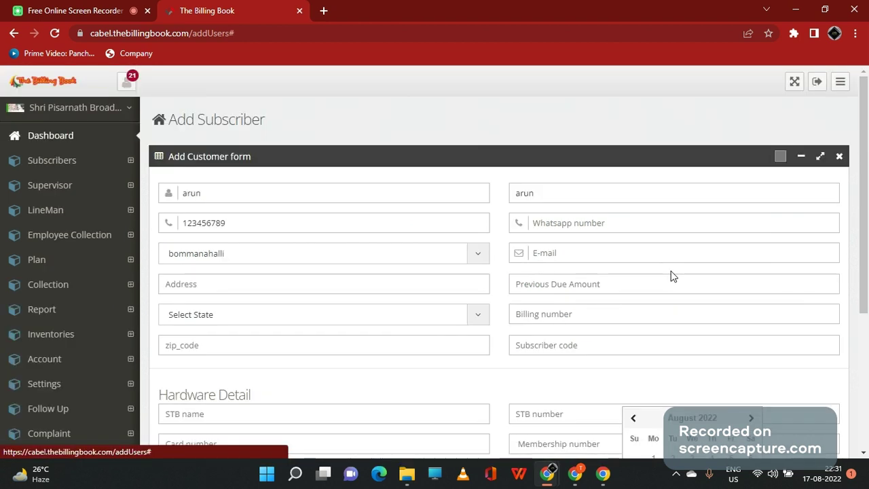
pyautogui.scroll(-1, 653, 383)
pyautogui.scroll(-3, 653, 383)
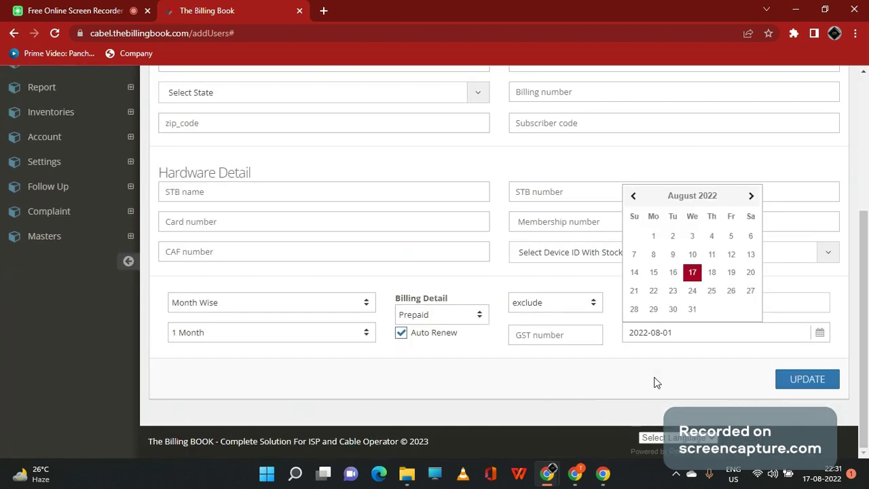
pyautogui.click(763, 338)
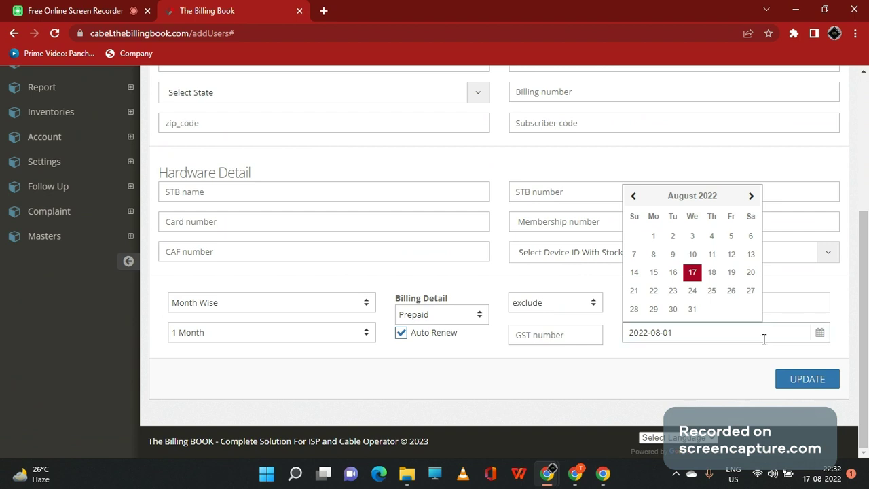
pyautogui.click(732, 327)
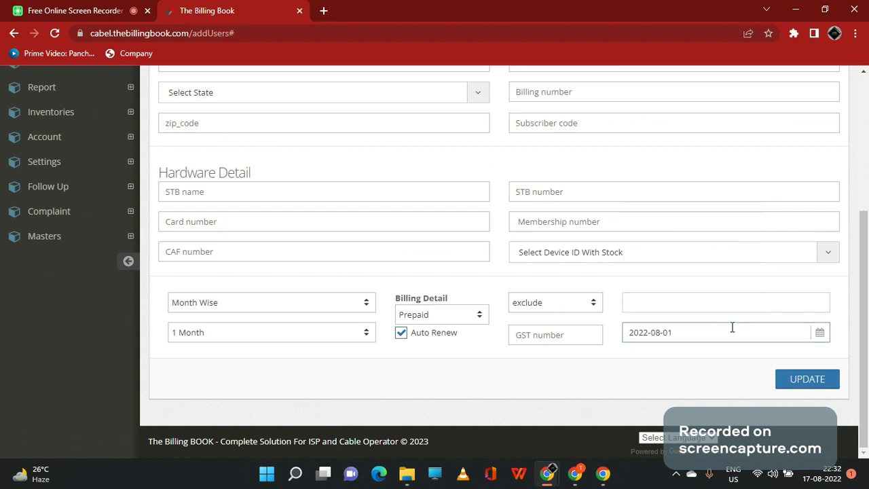
# Step: Assign the billing plan "cable bill 400" to the new subscriber
pyautogui.click(687, 305)
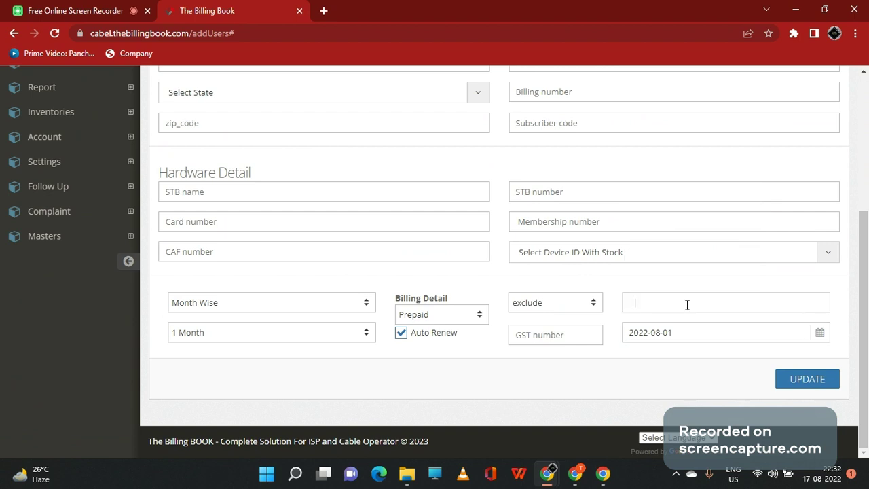
pyautogui.click(674, 308)
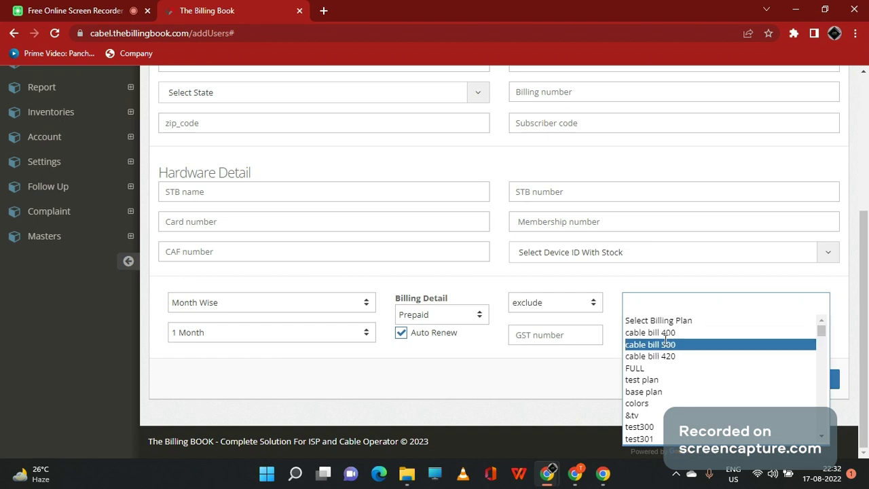
pyautogui.click(669, 333)
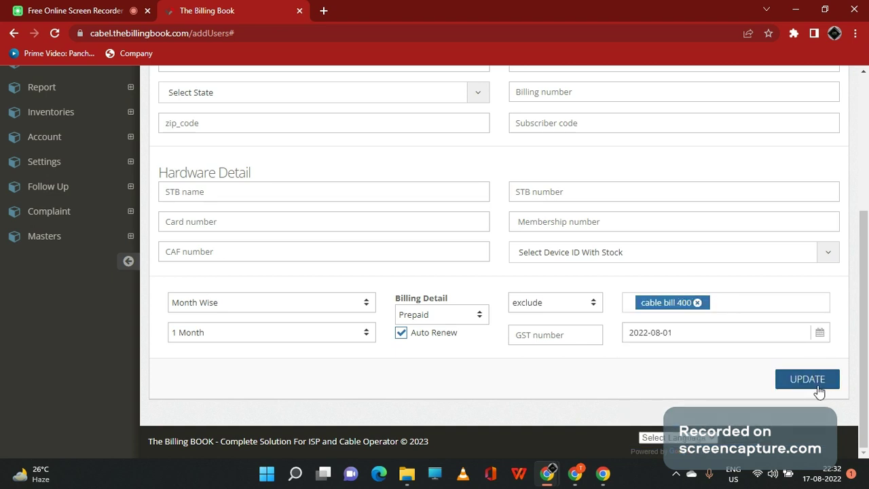
# Step: Open the list of existing subscribers and search it for a subscriber by first name
pyautogui.scroll(1, 381, 355)
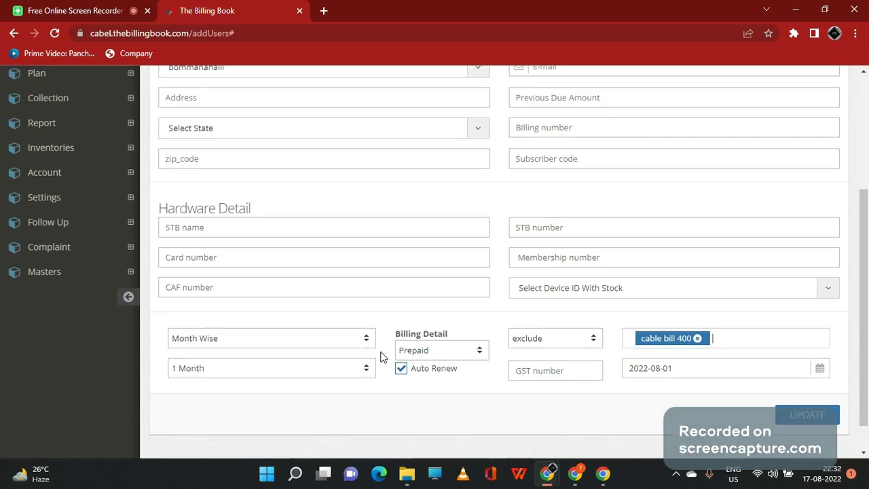
pyautogui.scroll(3, 89, 175)
pyautogui.click(91, 175)
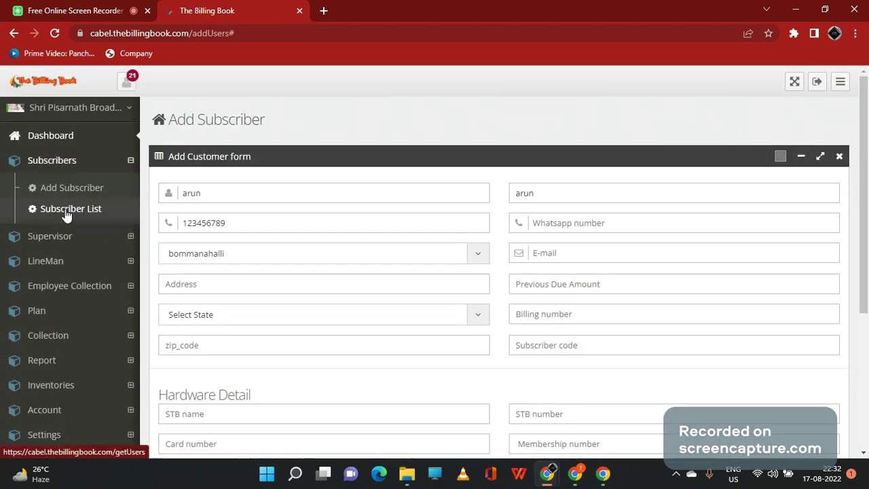
pyautogui.click(65, 212)
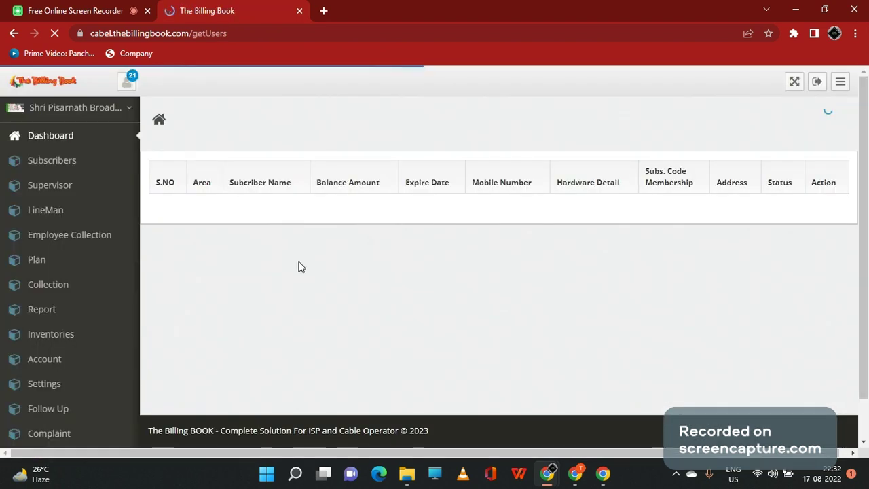
pyautogui.click(242, 172)
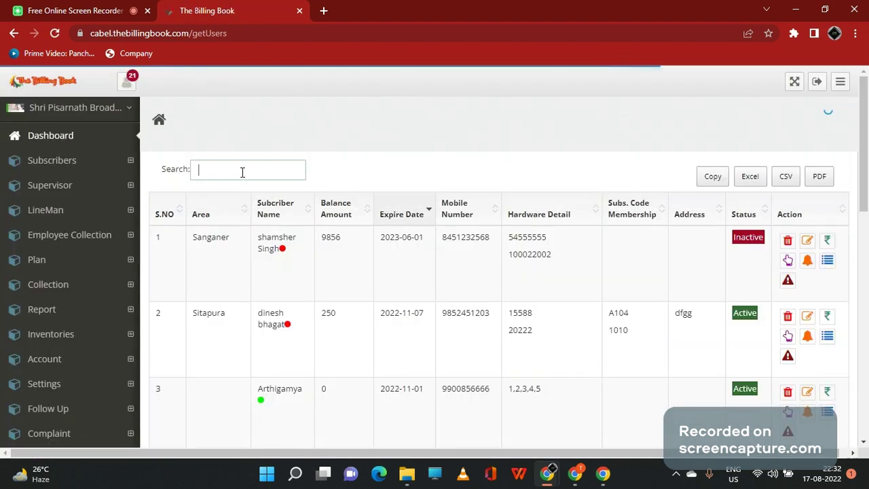
pyautogui.write('aru')
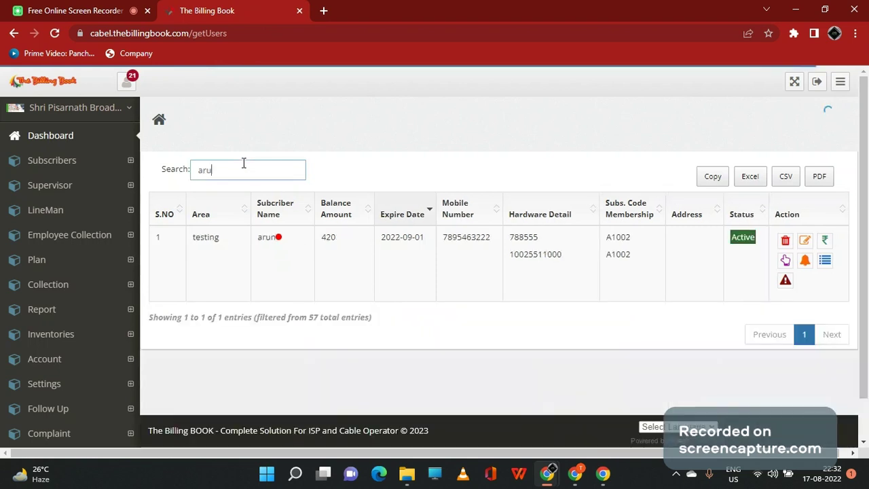
pyautogui.write('n')
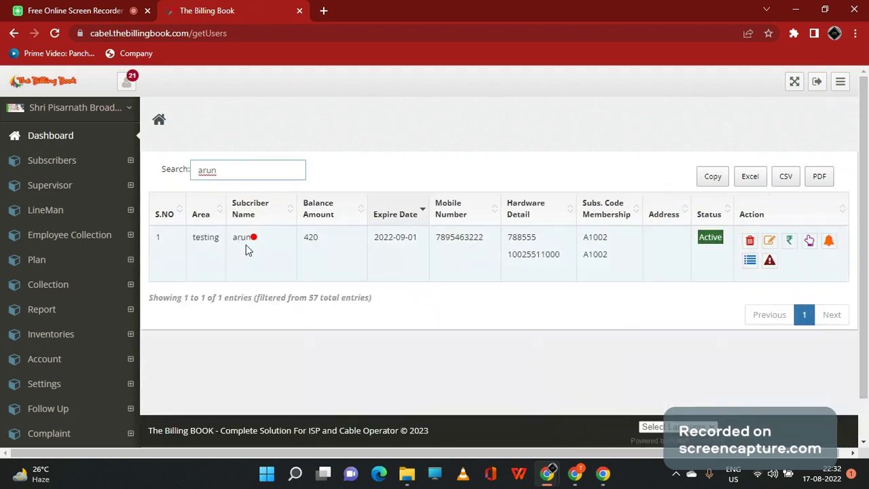
# Step: Switch the found subscriber's status to Inactive and search for the same name again to check it
pyautogui.click(709, 242)
pyautogui.click(709, 242)
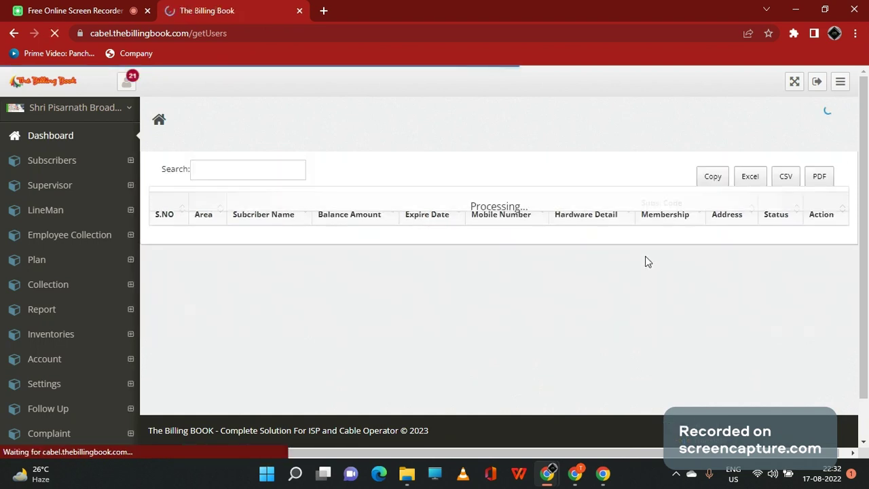
pyautogui.click(272, 171)
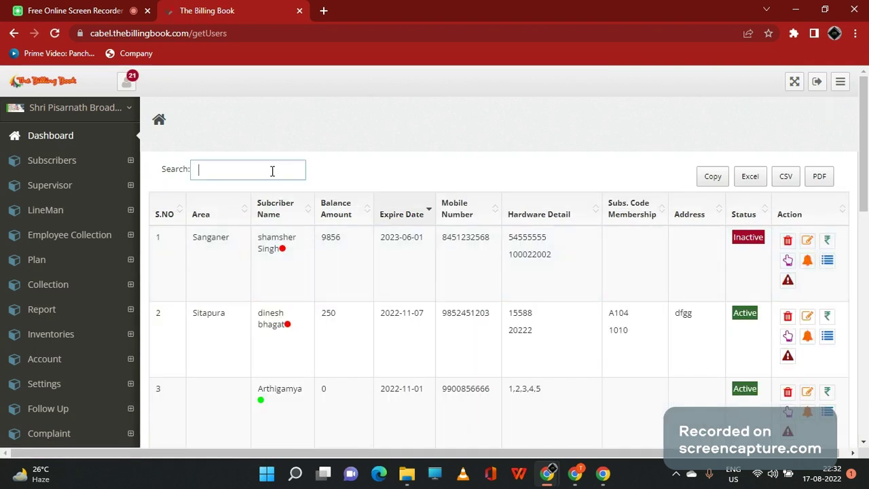
pyautogui.write('arun')
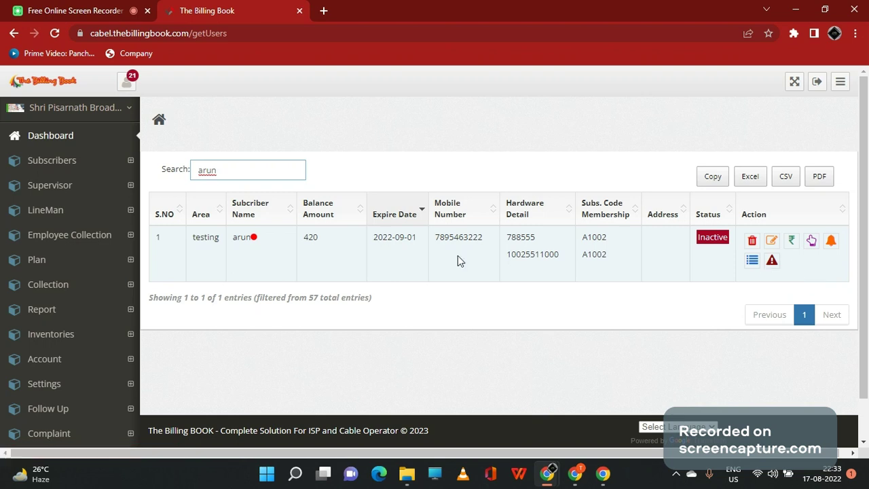
# Step: Open the operator's My Profile page and examine the Basic Details and Business Details, including the Company Logo upload field
pyautogui.click(65, 112)
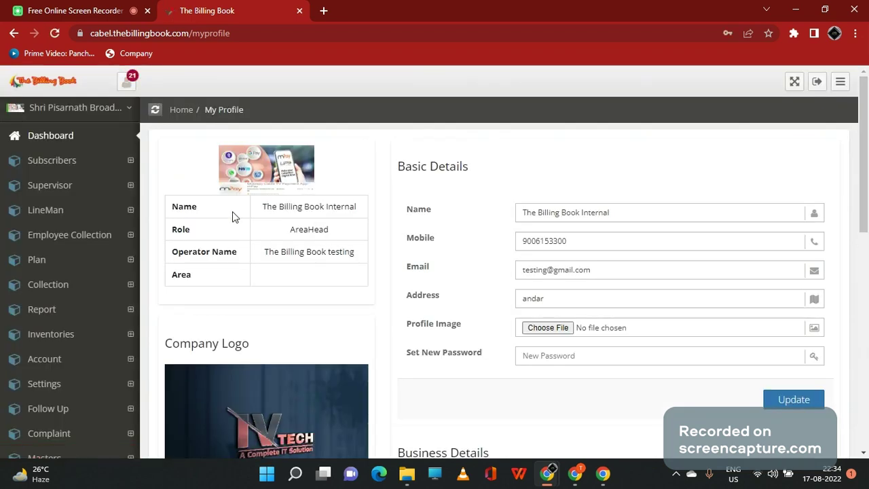
pyautogui.scroll(-1, 512, 228)
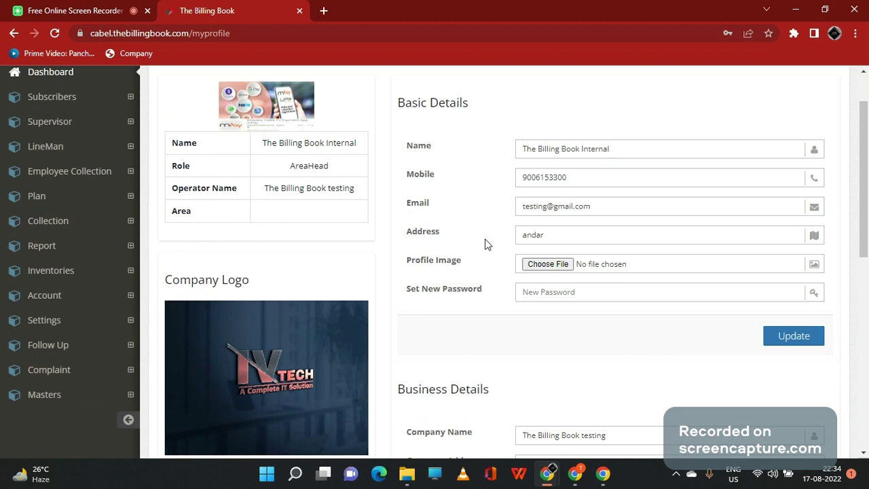
pyautogui.scroll(-1, 485, 244)
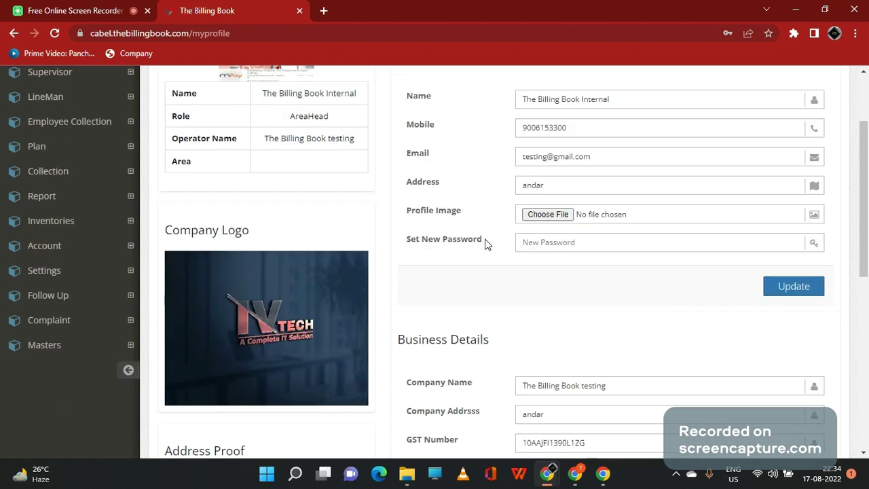
pyautogui.scroll(-1, 485, 244)
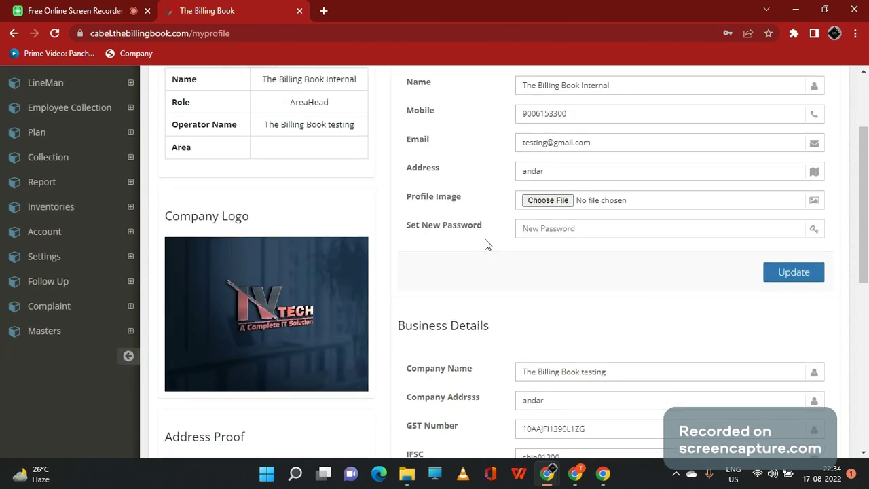
pyautogui.scroll(-1, 484, 244)
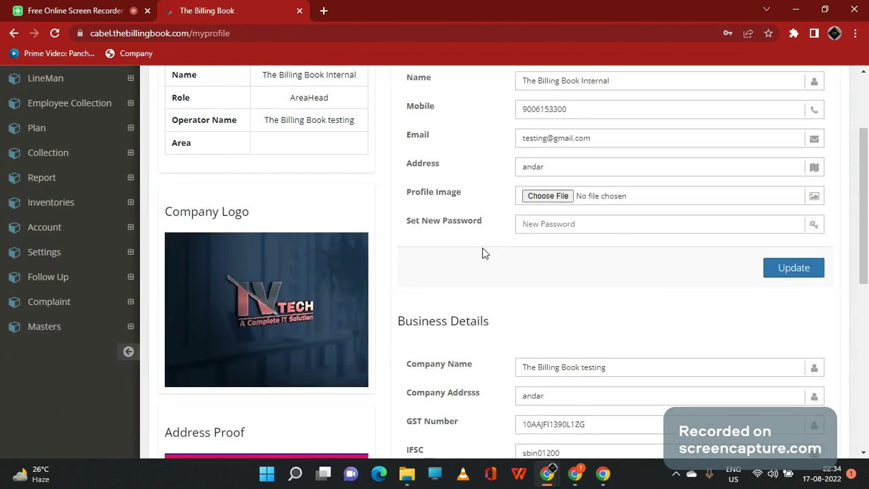
pyautogui.scroll(-4, 484, 253)
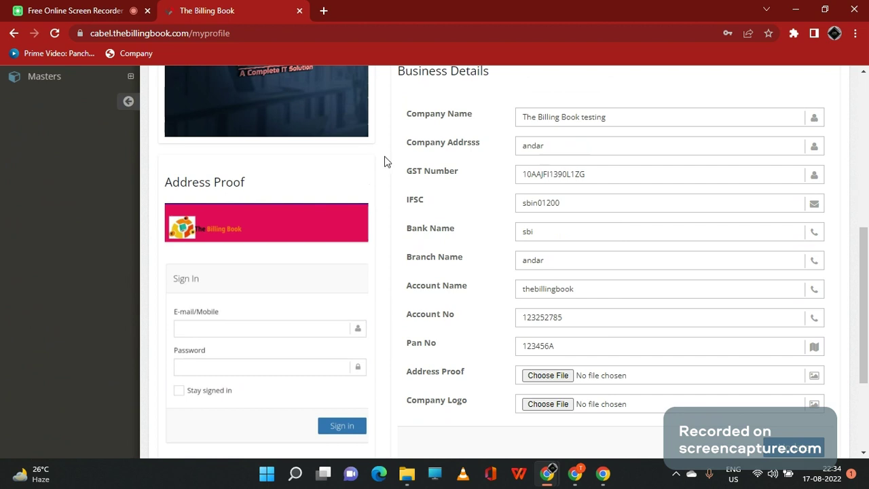
pyautogui.moveTo(392, 406); pyautogui.dragTo(470, 417)
pyautogui.click(468, 418)
pyautogui.moveTo(408, 403); pyautogui.dragTo(475, 410)
pyautogui.click(541, 406)
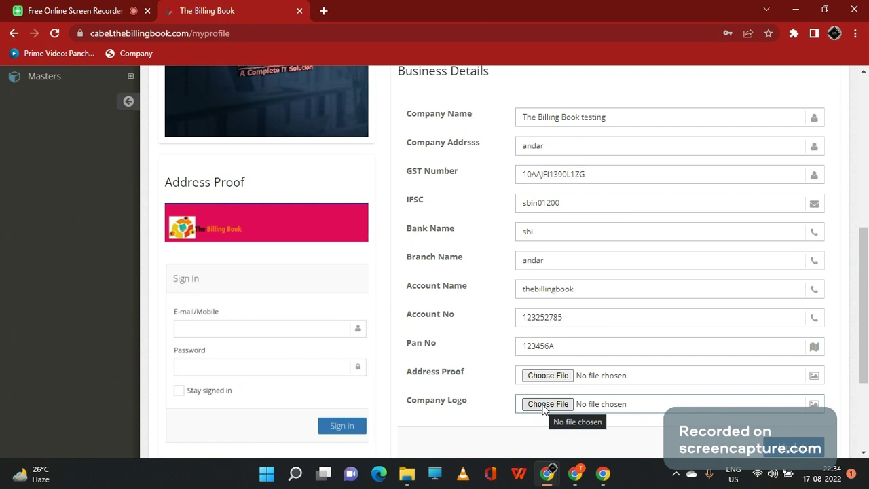
# Step: Show the available Collection pages
pyautogui.scroll(5, 324, 308)
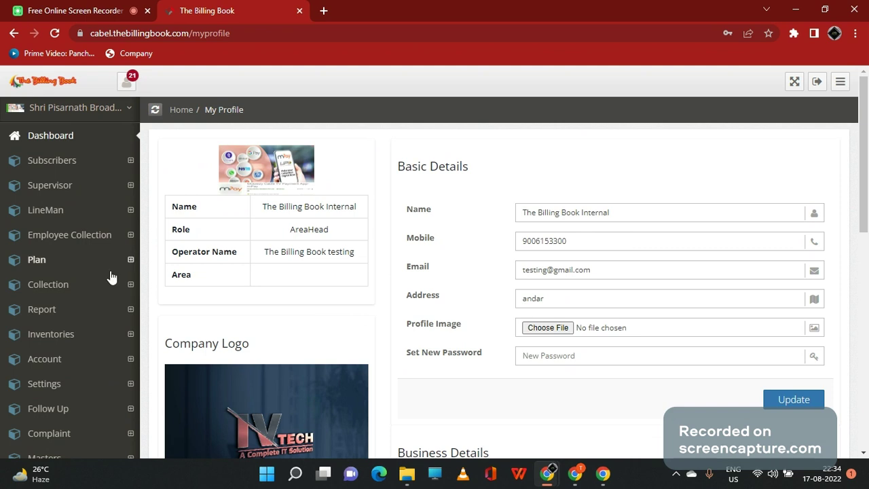
pyautogui.click(48, 292)
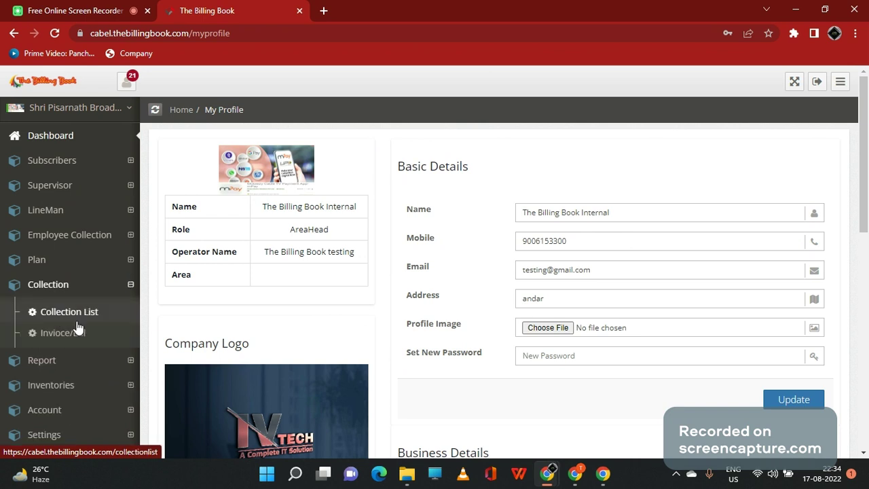